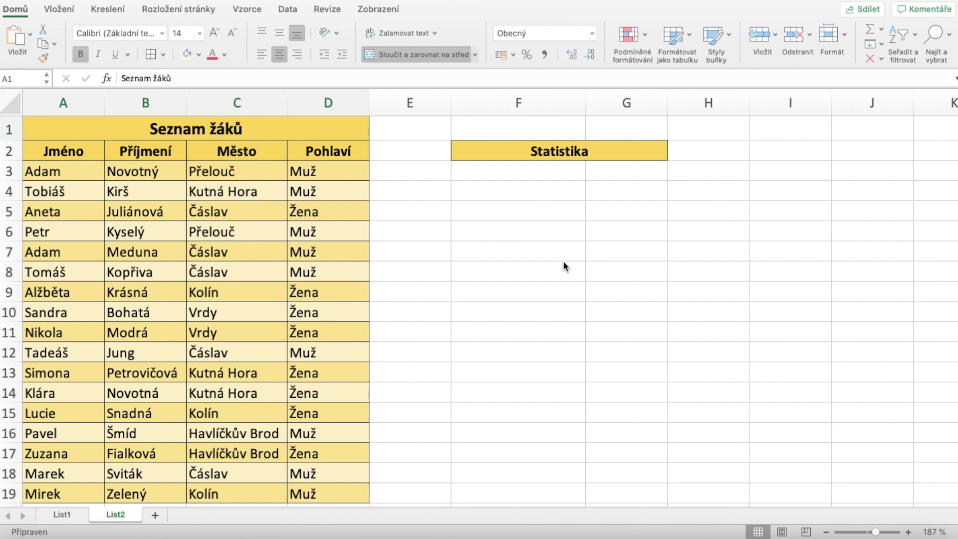
- Label F3 'Holky' and enter =COUNTIF(D3:D19;"Žena") in G3, returning 8
{"action": "left_click", "coordinate": [515, 178]}
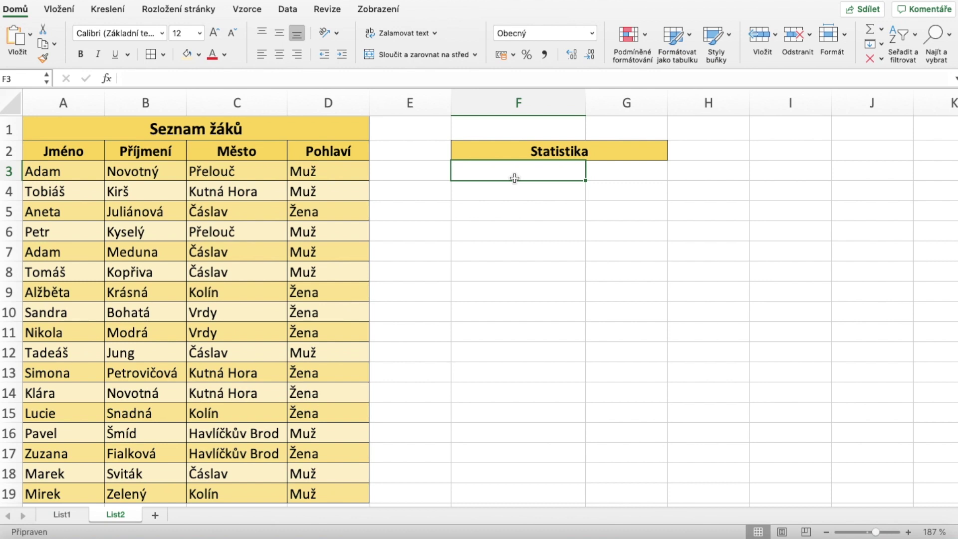
{"action": "type", "text": "Holky"}
{"action": "key", "text": "Tab"}
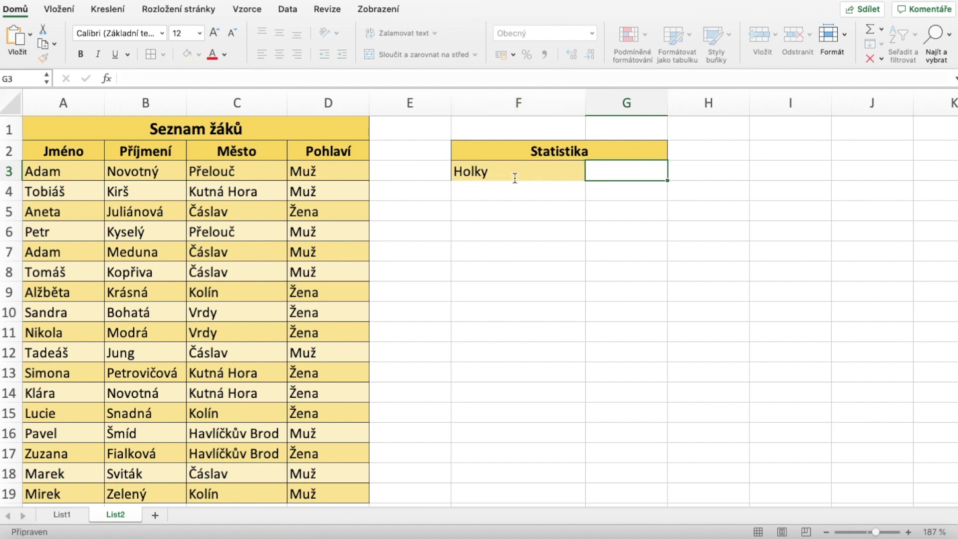
{"action": "type", "text": "="}
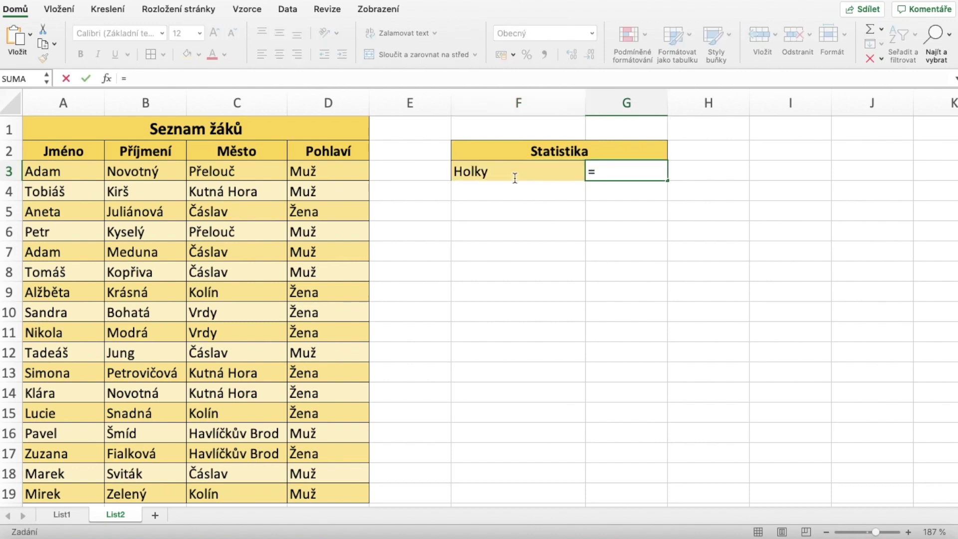
{"action": "type", "text": "COU"}
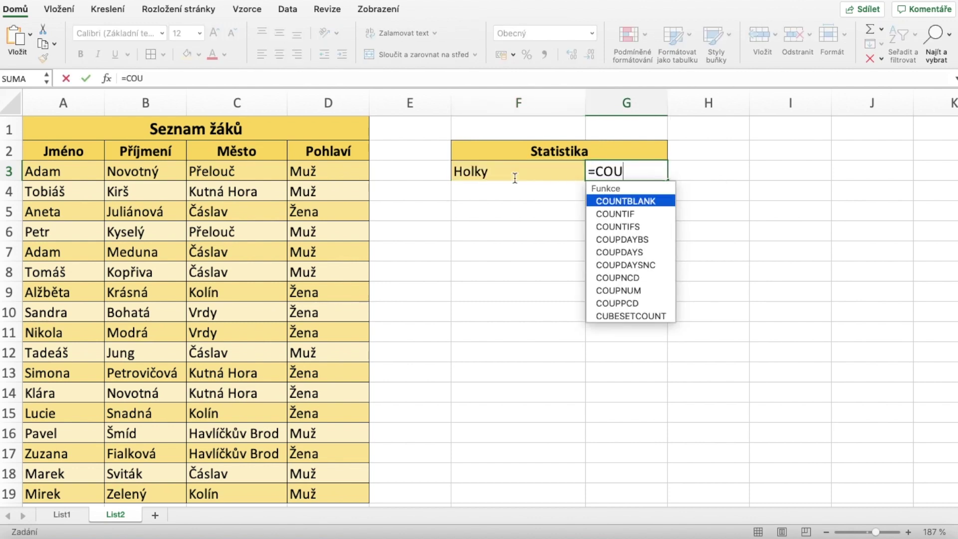
{"action": "type", "text": "NTIF"}
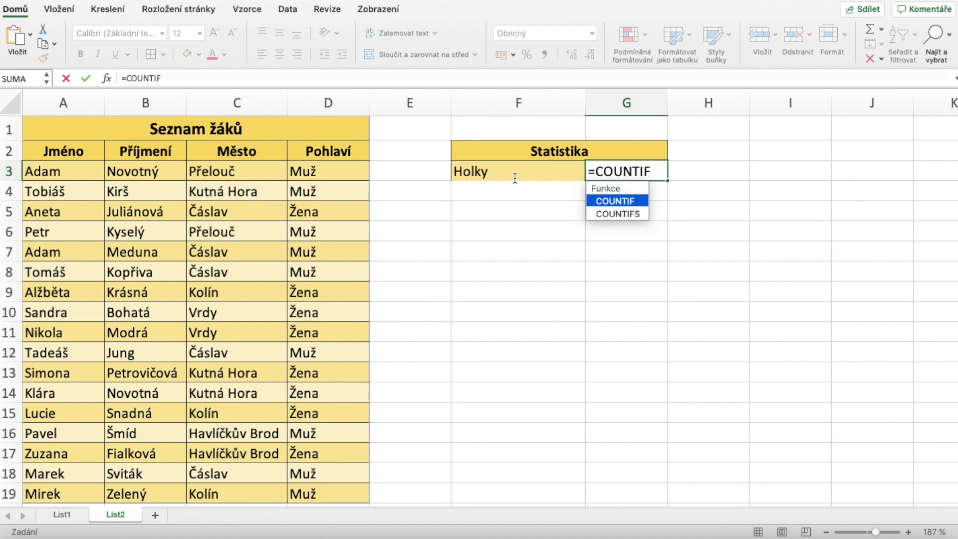
{"action": "type", "text": "("}
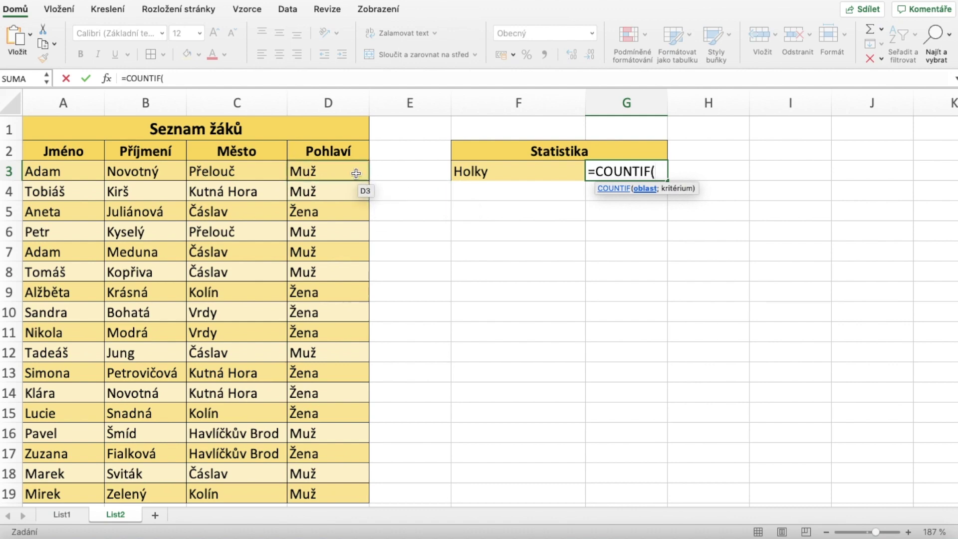
{"action": "left_click_drag", "start_coordinate": [355, 172], "coordinate": [330, 494]}
{"action": "type", "text": ";\""}
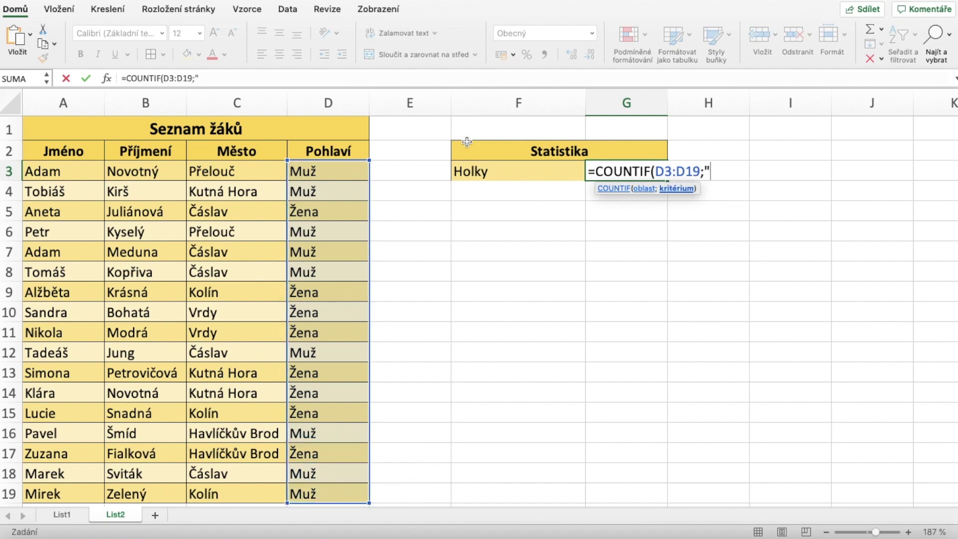
{"action": "type", "text": "Žena\""}
{"action": "type", "text": ")"}
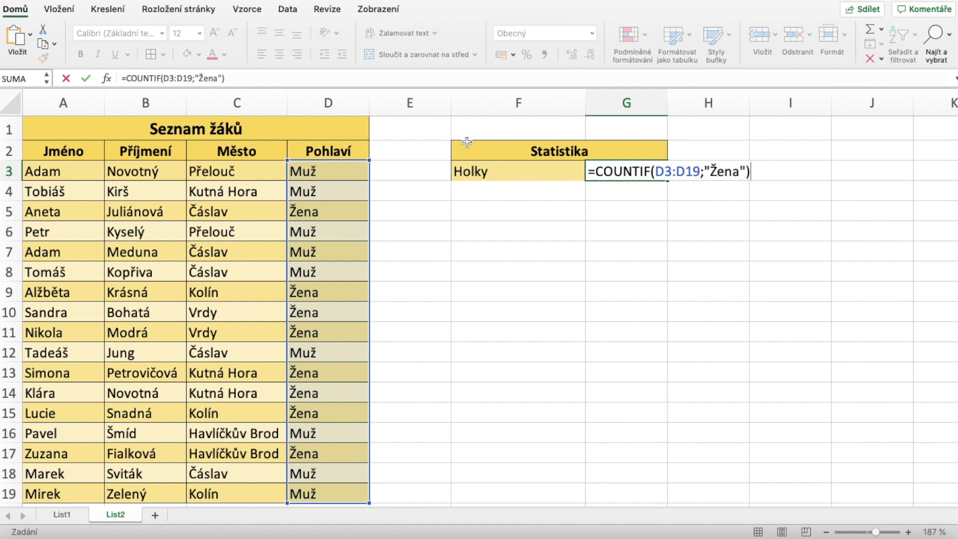
{"action": "key", "text": "Return"}
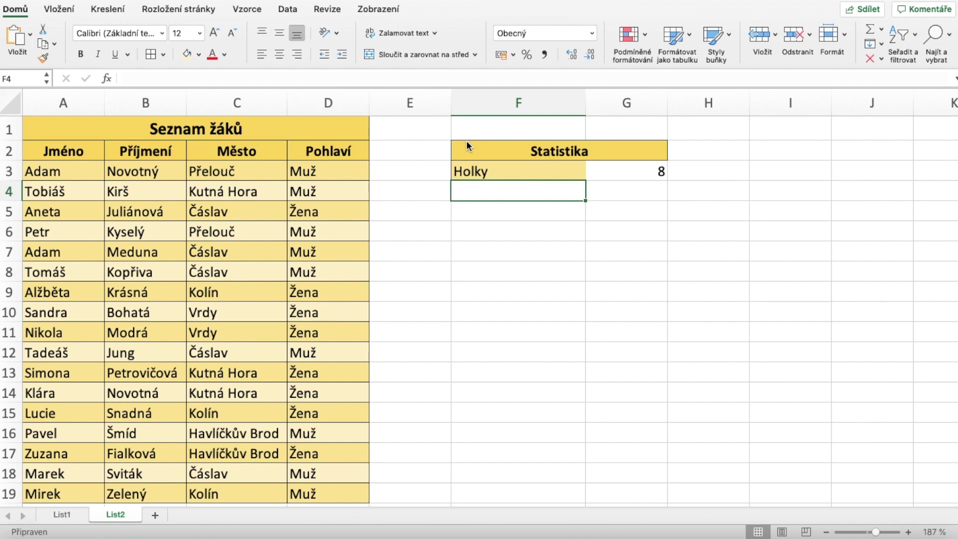
- Label F4 'Chlapci' and enter =COUNTIF(D3:D19;"Muž") in G4, returning 9
{"action": "type", "text": "Chlapci"}
{"action": "key", "text": "Tab"}
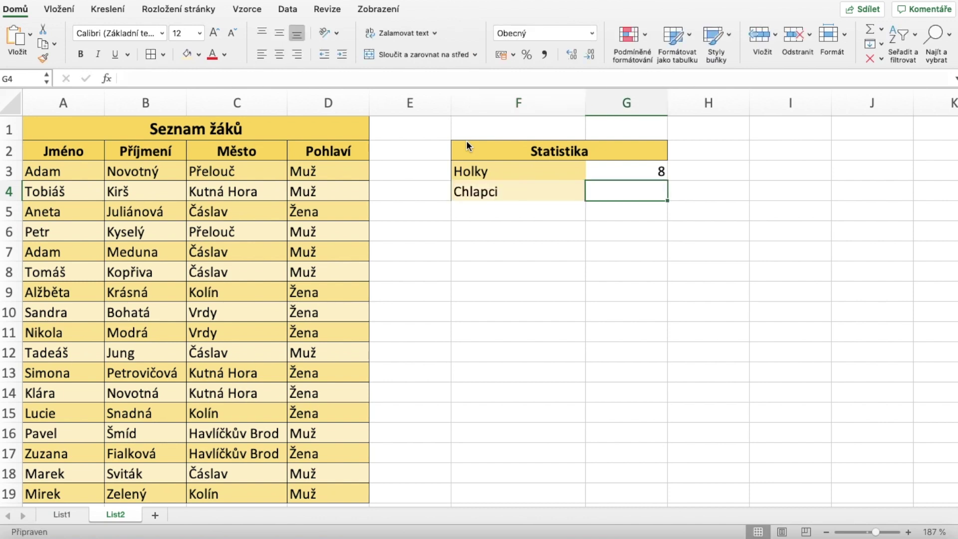
{"action": "type", "text": "=CO"}
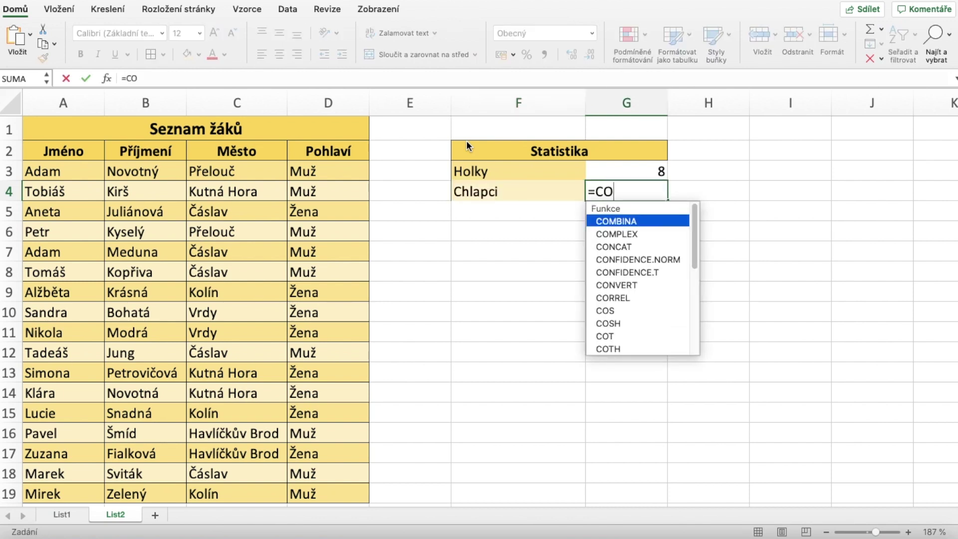
{"action": "type", "text": "UNTIF"}
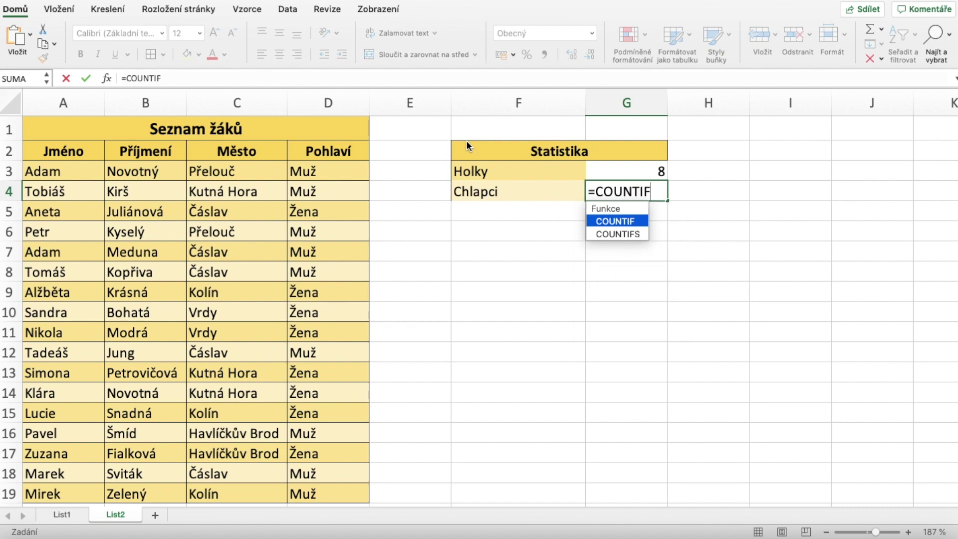
{"action": "type", "text": "("}
{"action": "left_click_drag", "start_coordinate": [319, 171], "coordinate": [310, 492]}
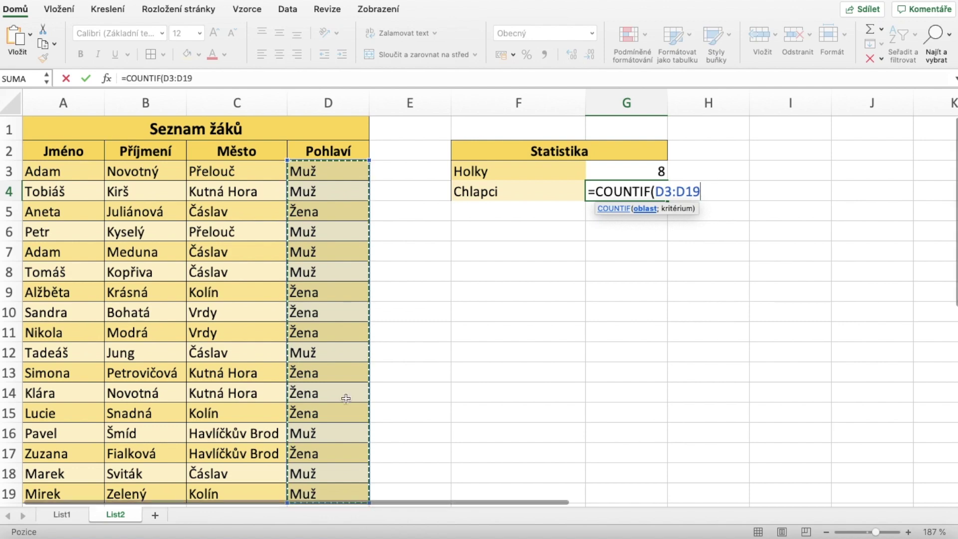
{"action": "type", "text": ";\""}
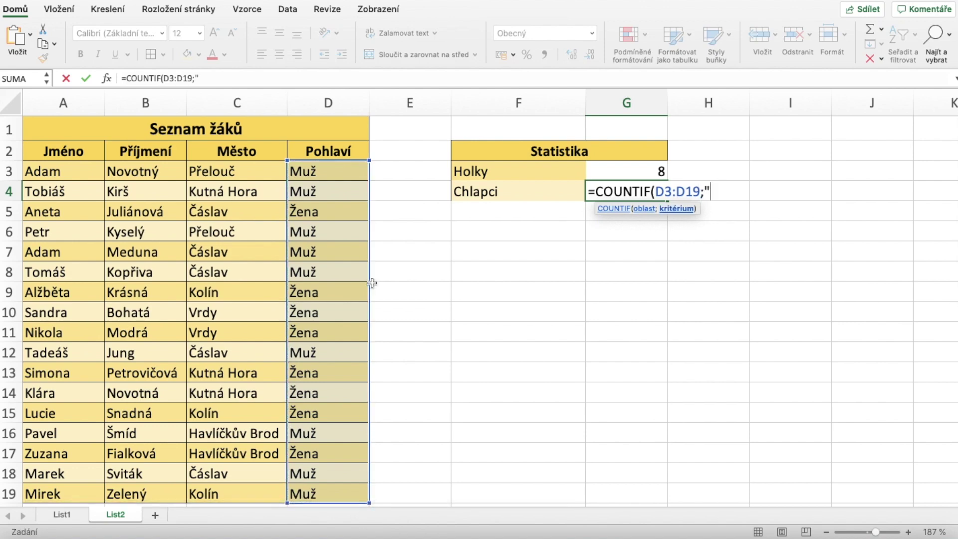
{"action": "type", "text": "Muž"}
{"action": "type", "text": "\")"}
{"action": "key", "text": "Return"}
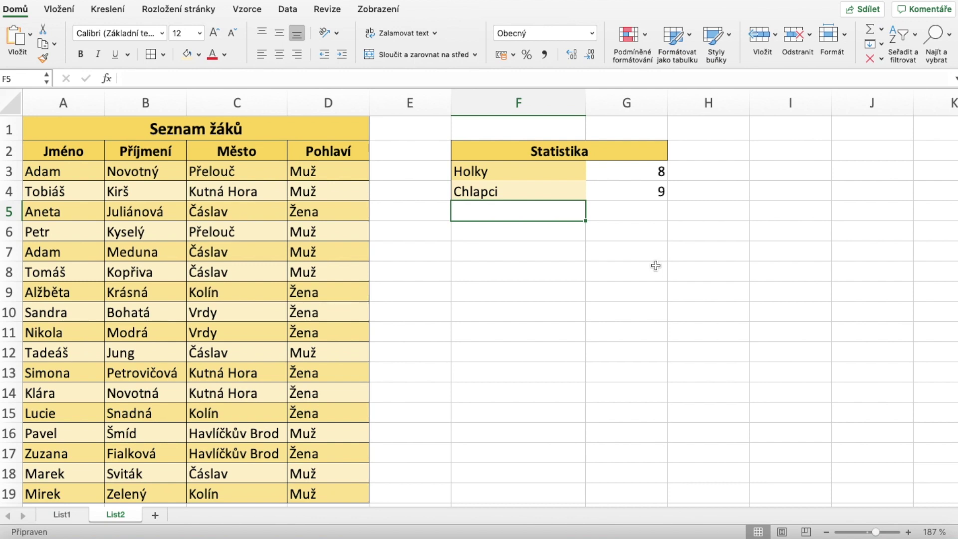
- Label F5 'Kř. jm. na P' and enter =COUNTIF(A3:A19;"P*") in G5, returning 2
{"action": "type", "text": "Kř. jmn"}
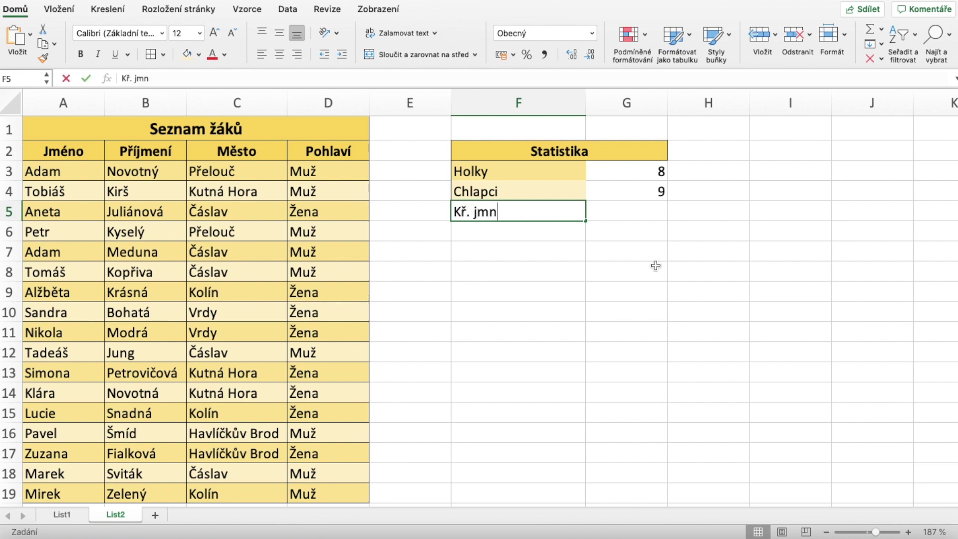
{"action": "key", "text": "BackSpace"}
{"action": "type", "text": ". na P"}
{"action": "key", "text": "Tab"}
{"action": "type", "text": "=C"}
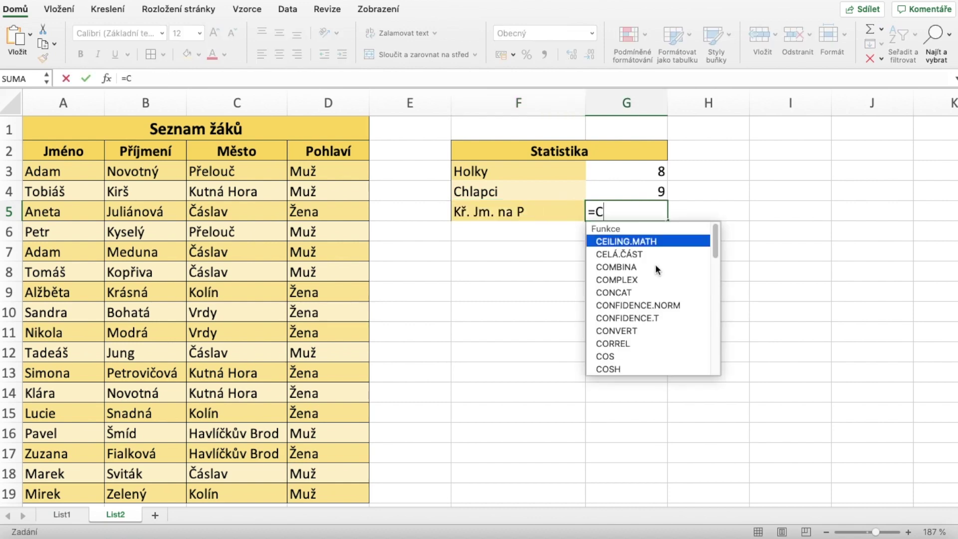
{"action": "type", "text": "OUNTIF"}
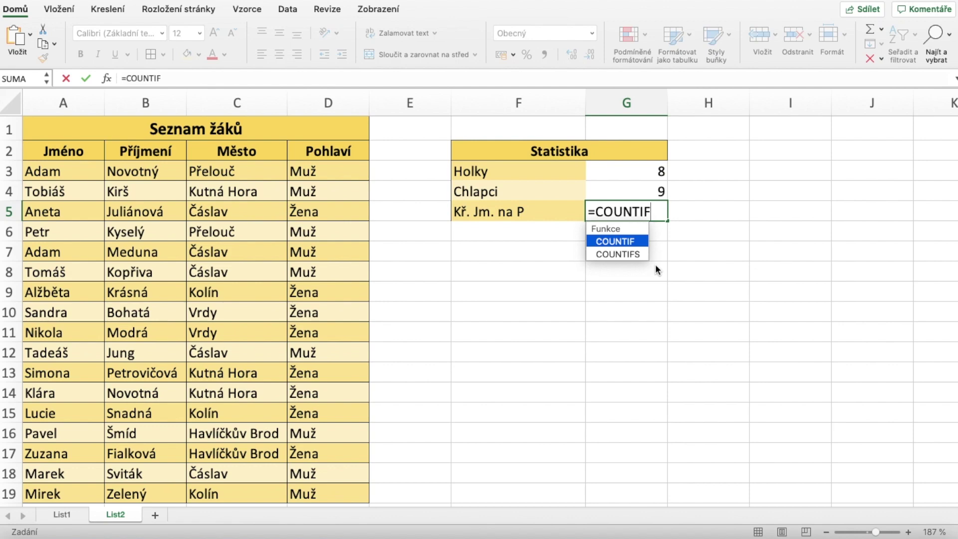
{"action": "type", "text": "("}
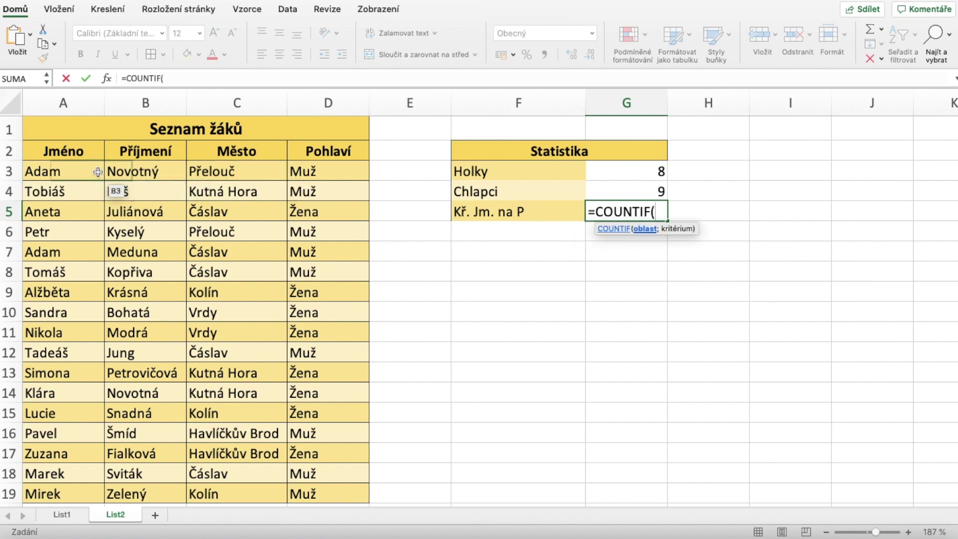
{"action": "left_click_drag", "start_coordinate": [77, 171], "coordinate": [83, 488]}
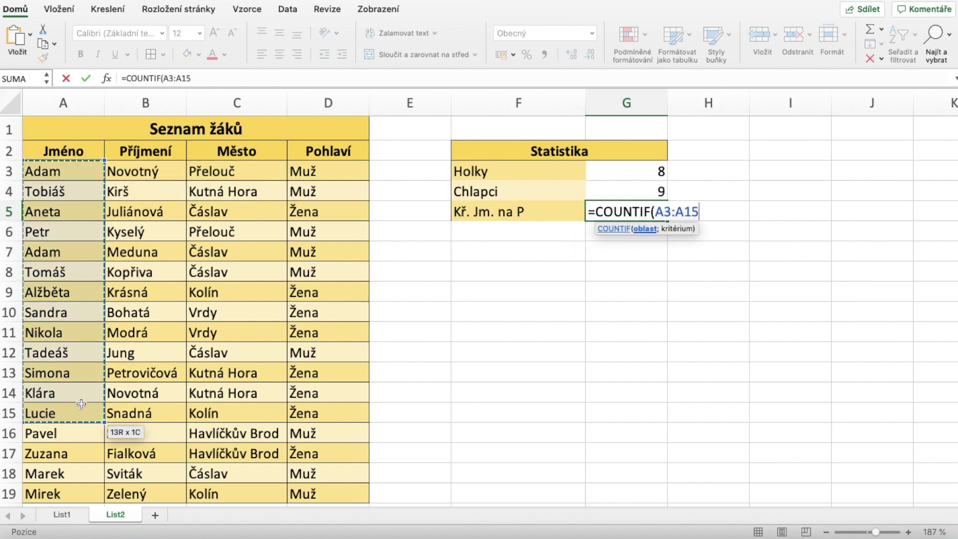
{"action": "type", "text": ";"}
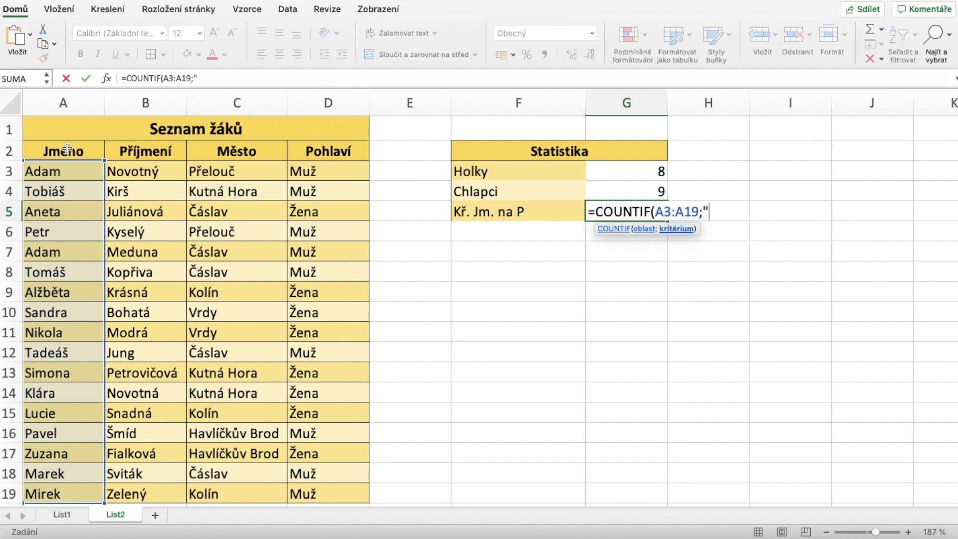
{"action": "type", "text": "P"}
{"action": "type", "text": "*"}
{"action": "type", "text": ")"}
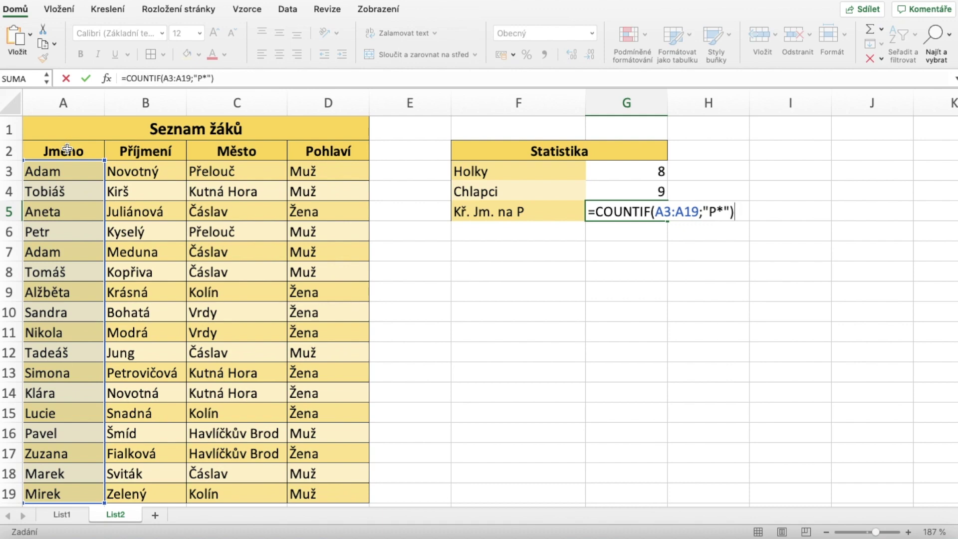
{"action": "key", "text": "Return"}
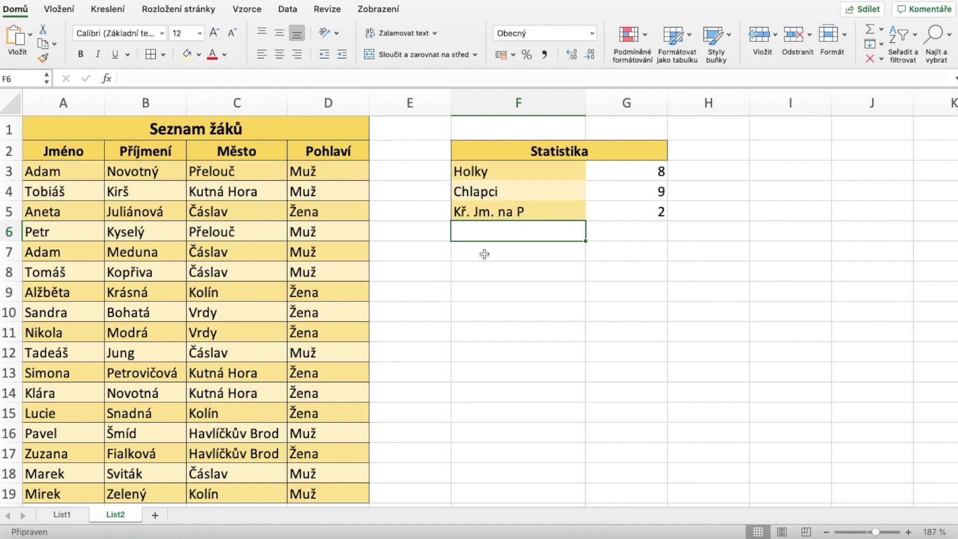
- Add 'Kř. jm. končící na A' with =COUNTIF(A3:A19;"*A") giving 7, then label F7 'M?rek'
{"action": "type", "text": "Kř. jm. končící na A"}
{"action": "key", "text": "Tab"}
{"action": "type", "text": "="}
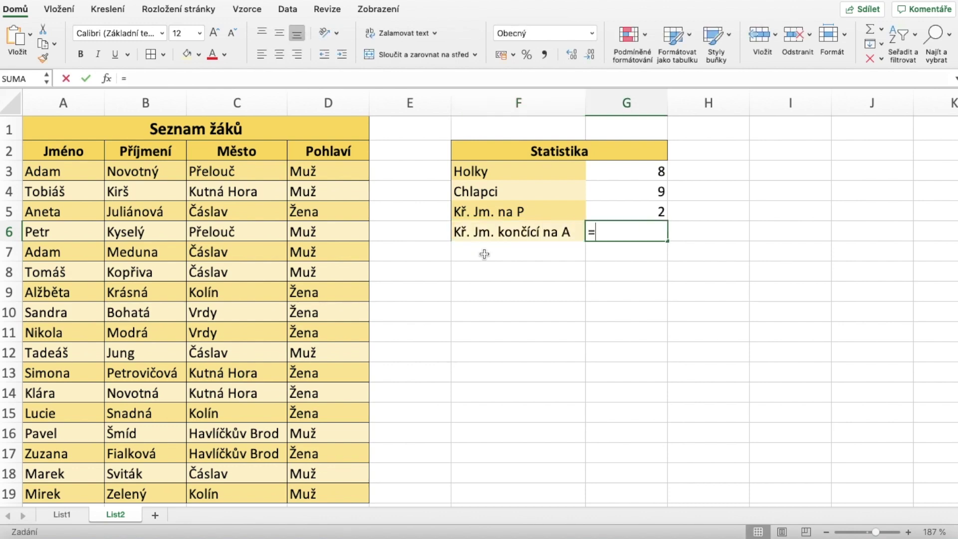
{"action": "type", "text": "COUNT"}
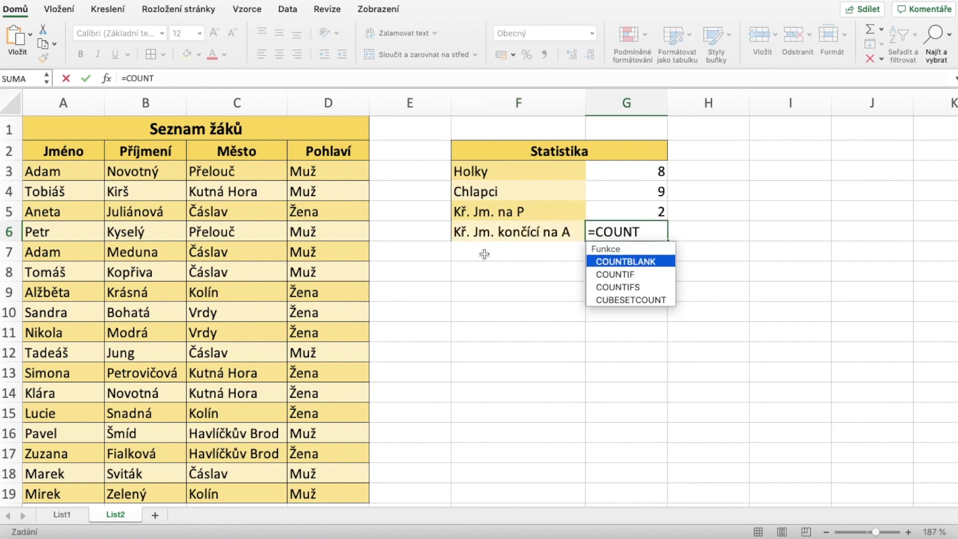
{"action": "type", "text": "IF("}
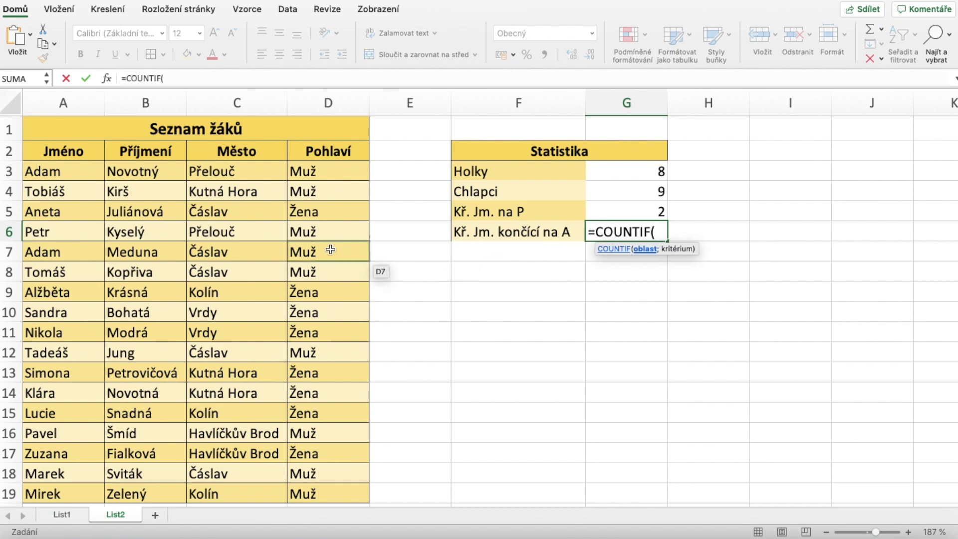
{"action": "left_click_drag", "start_coordinate": [65, 171], "coordinate": [74, 492]}
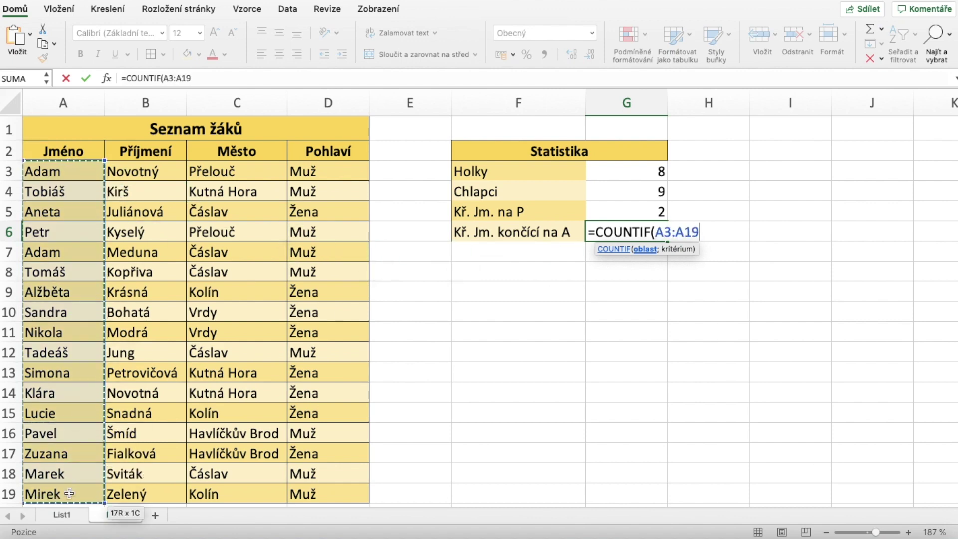
{"action": "type", "text": ";"}
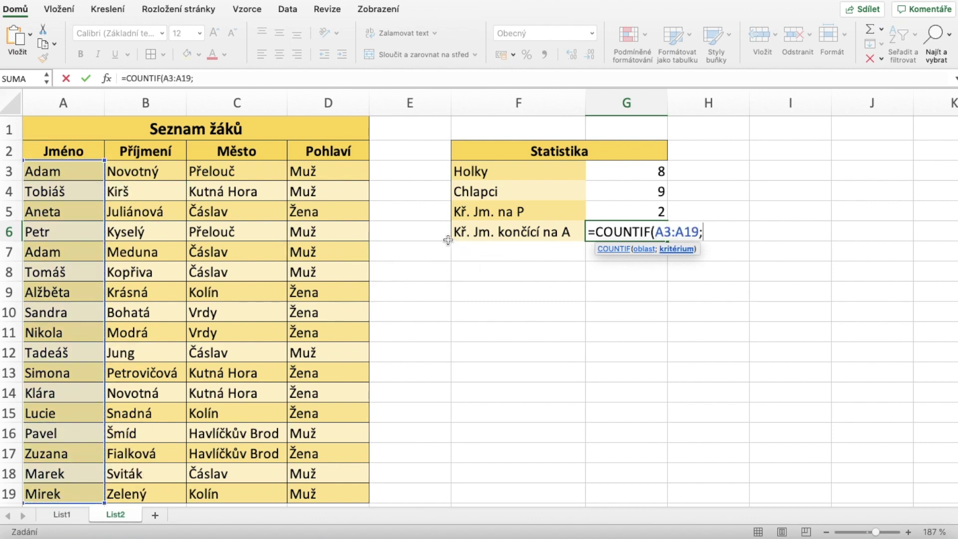
{"action": "type", "text": "\""}
{"action": "type", "text": "*"}
{"action": "type", "text": "A\""}
{"action": "type", "text": ")"}
{"action": "key", "text": "Return"}
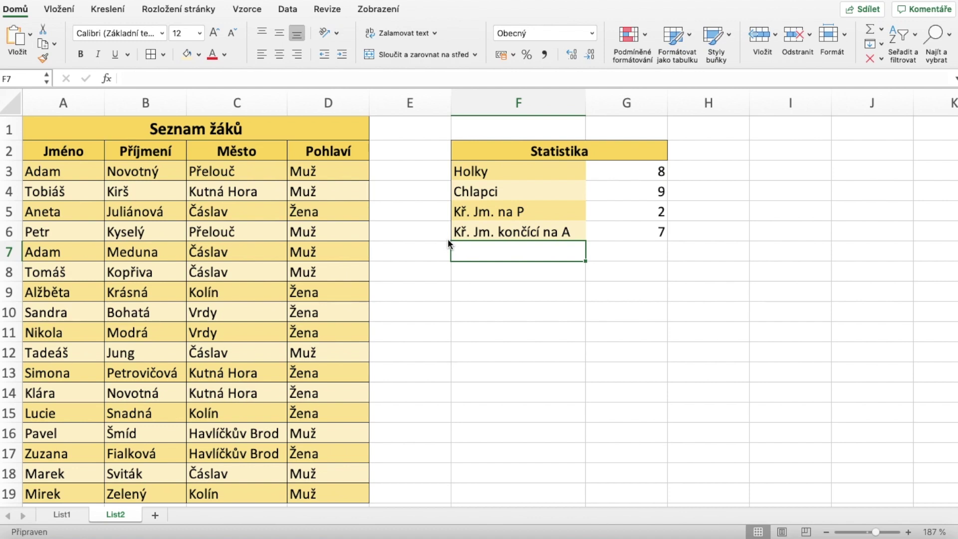
{"action": "type", "text": "M?rek"}
- Enter =COUNTIF(A3:A19;"M?rek") in G7, returning 2
{"action": "key", "text": "Tab"}
{"action": "type", "text": "=COUNT"}
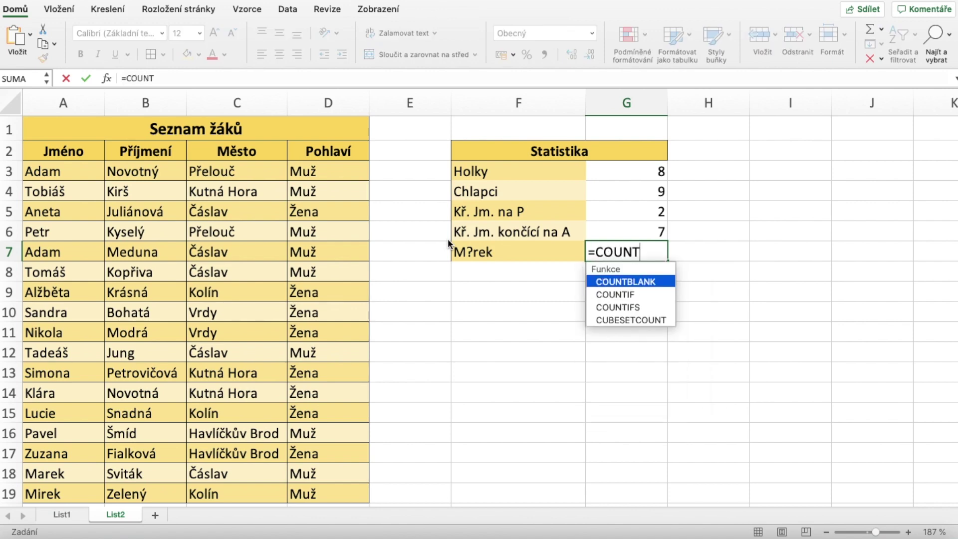
{"action": "type", "text": "IF("}
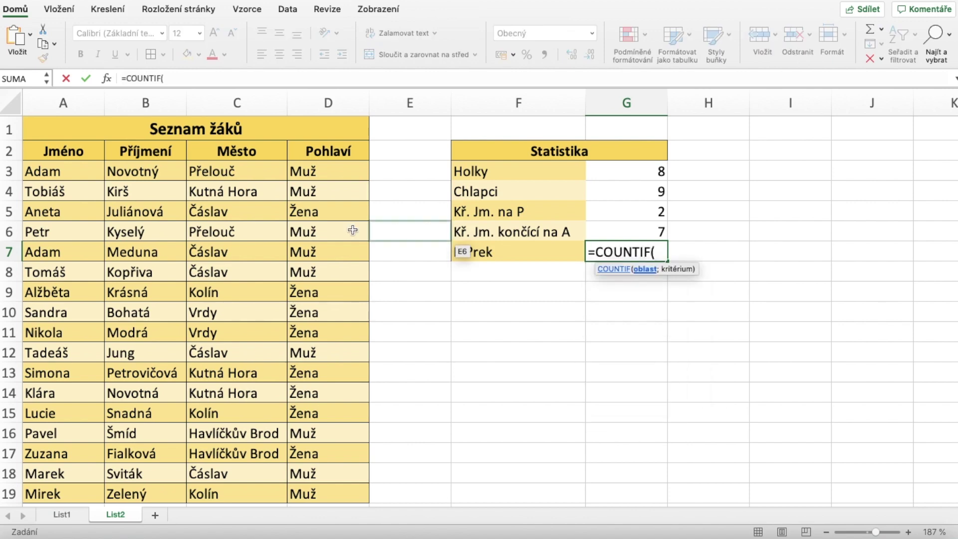
{"action": "left_click_drag", "start_coordinate": [55, 171], "coordinate": [63, 389]}
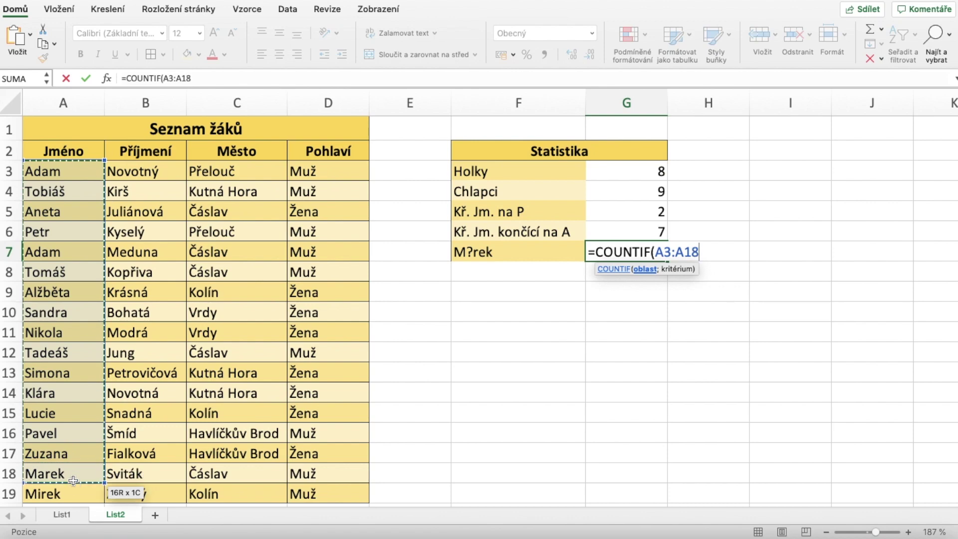
{"action": "left_click_drag", "start_coordinate": [62, 390], "coordinate": [77, 491]}
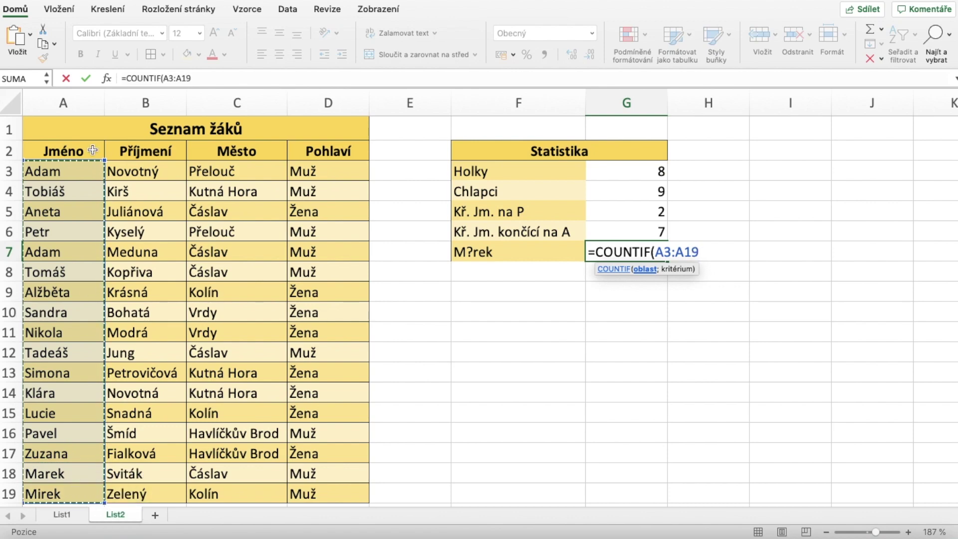
{"action": "type", "text": ";"}
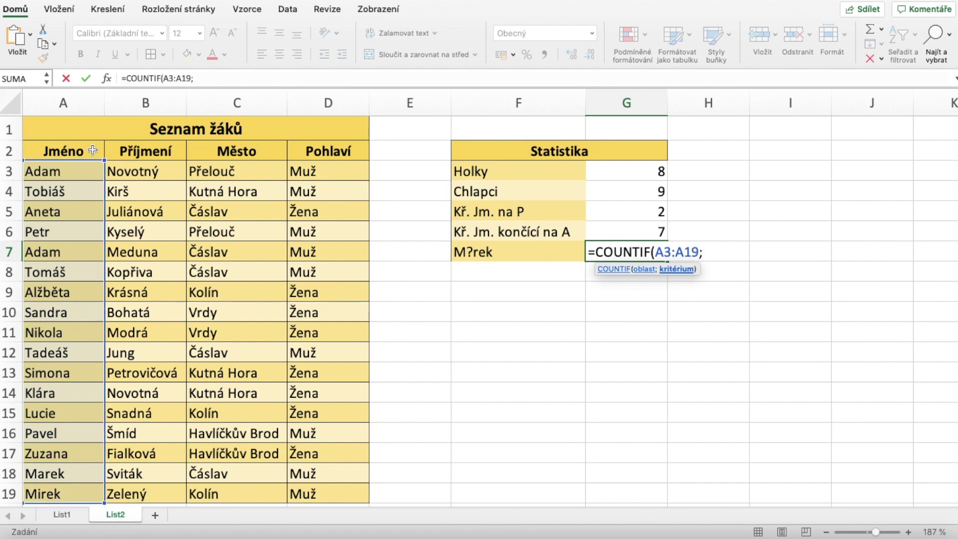
{"action": "type", "text": "\"M"}
{"action": "type", "text": "?"}
{"action": "type", "text": "rek"}
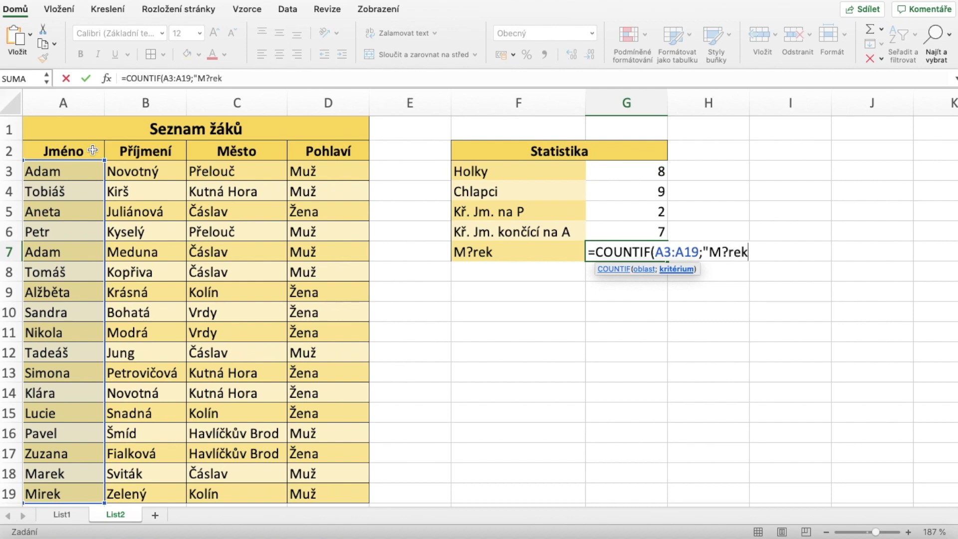
{"action": "type", "text": "\")"}
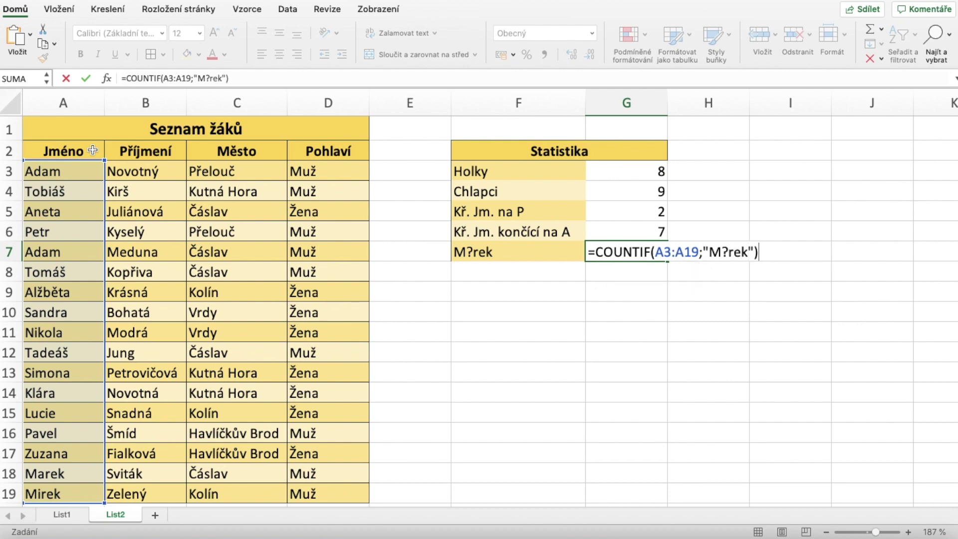
{"action": "key", "text": "Return"}
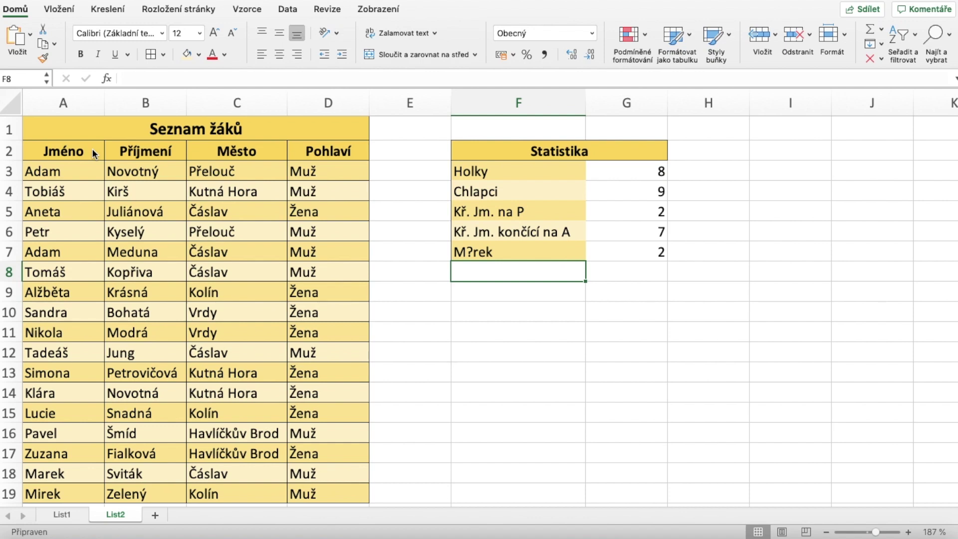
{"action": "left_click", "coordinate": [68, 493]}
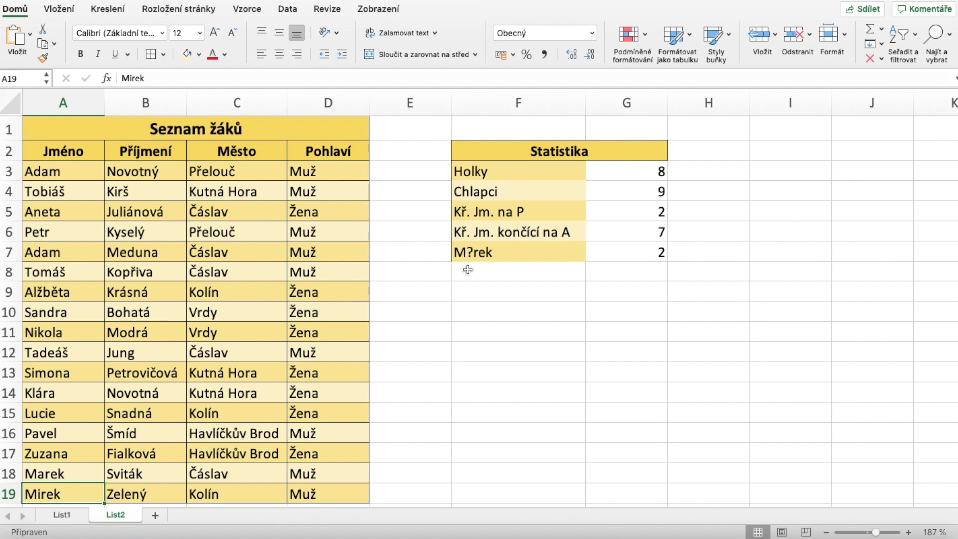
{"action": "left_click", "coordinate": [457, 272]}
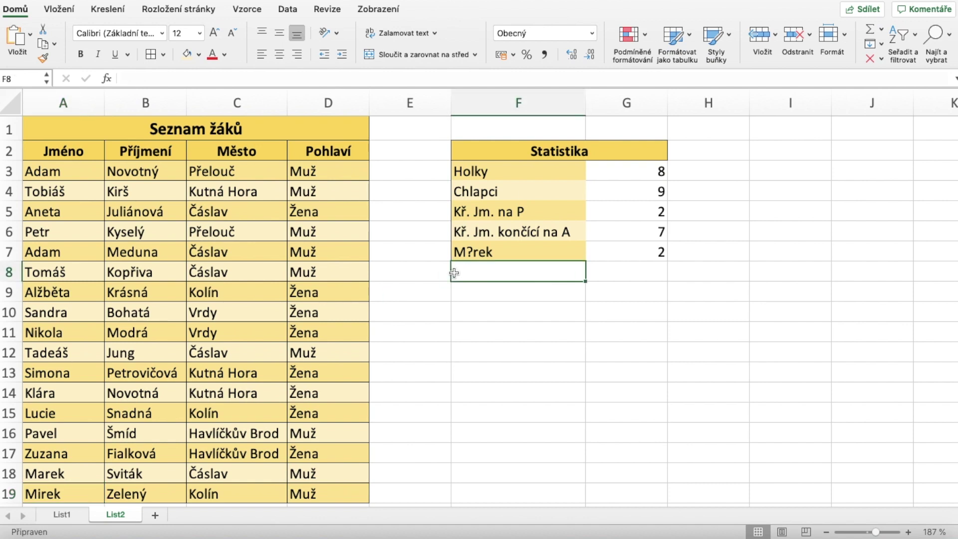
- Label F8 'Chlapci z Čáslavi' and begin =COUNTIFS( in G8
{"action": "type", "text": "Chlapci z Čás"}
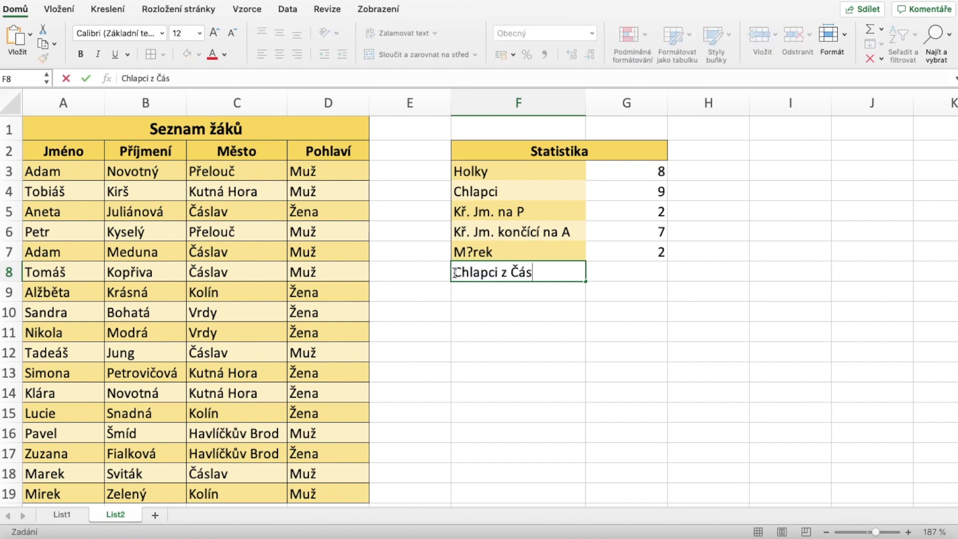
{"action": "type", "text": "lavi"}
{"action": "key", "text": "Tab"}
{"action": "type", "text": "="}
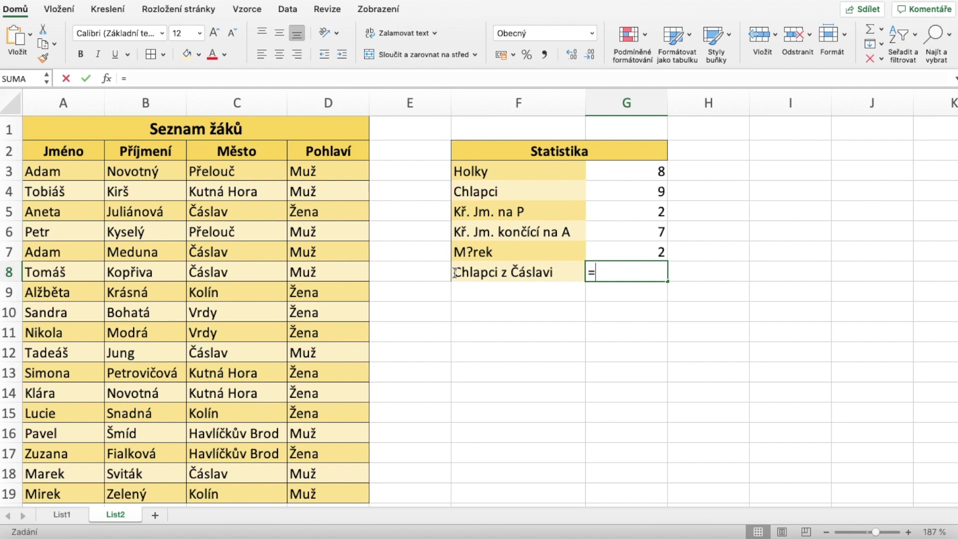
{"action": "type", "text": "COUNT"}
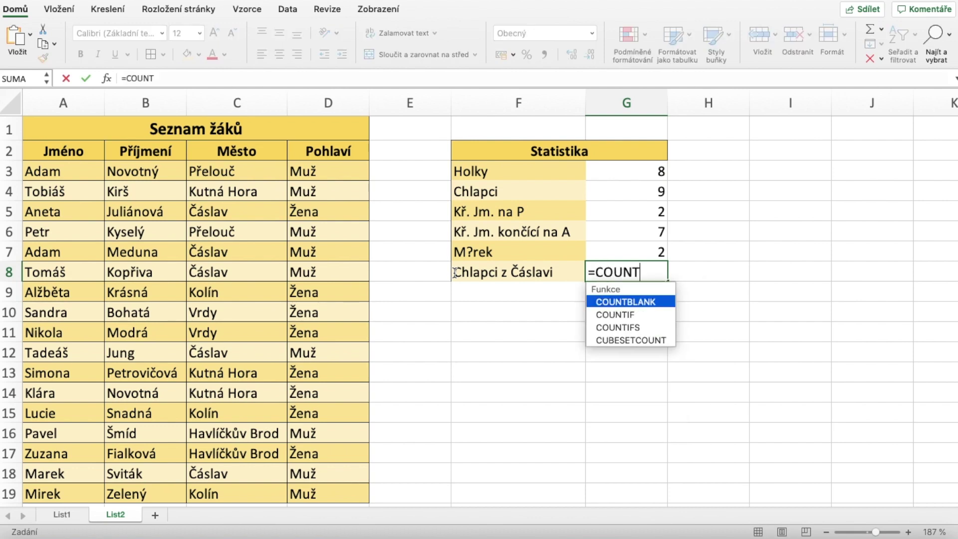
{"action": "type", "text": "IFS("}
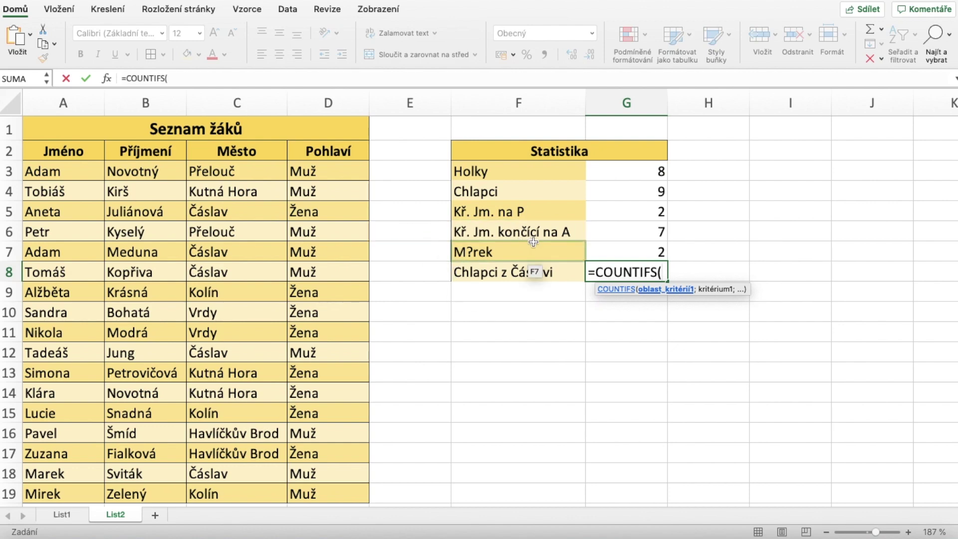
- Finish G8 as =COUNTIFS(D3:D19;"Muž";C3:C19;"Čáslav") giving 4, then label F9 'Holky kř. Jm. na A'
{"action": "left_click_drag", "start_coordinate": [330, 164], "coordinate": [331, 499]}
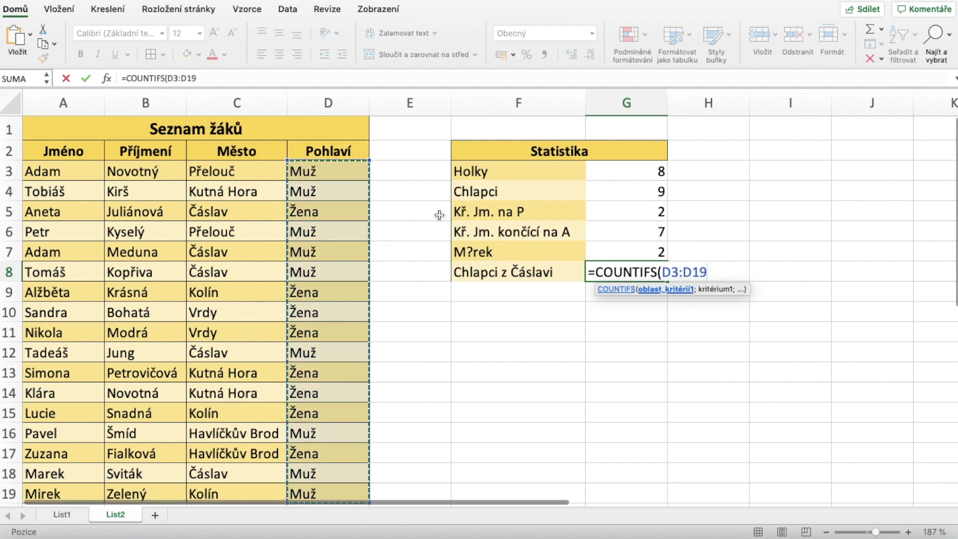
{"action": "type", "text": ";\"Muž\""}
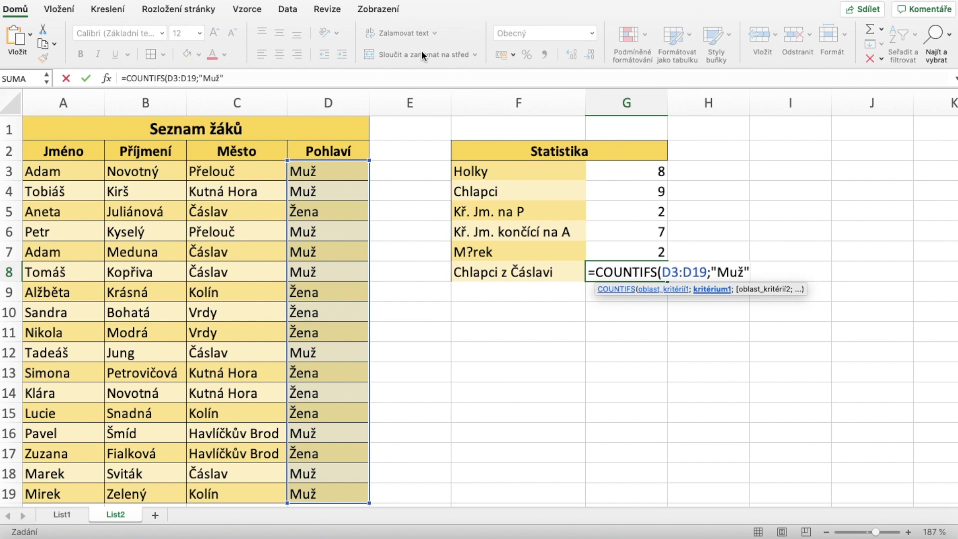
{"action": "type", "text": ";"}
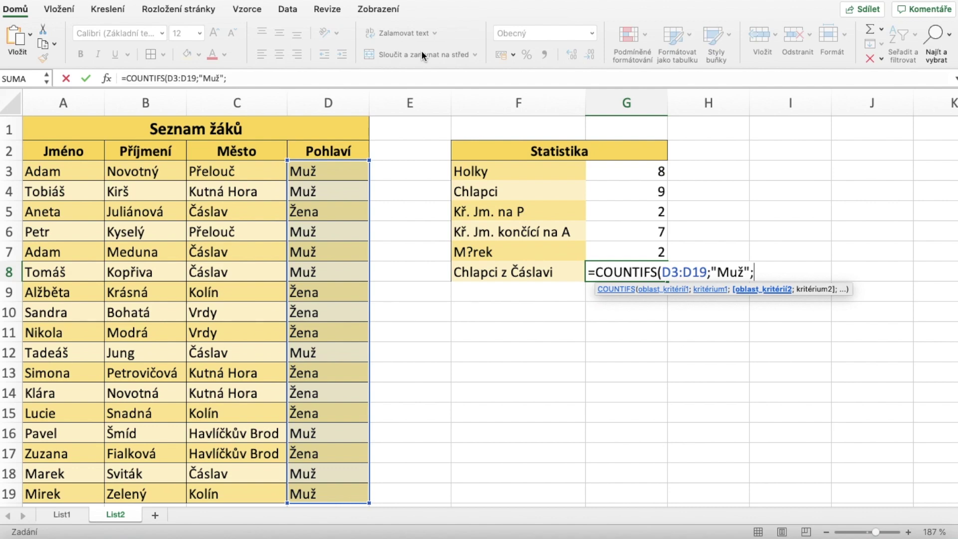
{"action": "left_click", "coordinate": [251, 178]}
{"action": "left_click_drag", "start_coordinate": [251, 179], "coordinate": [223, 492]}
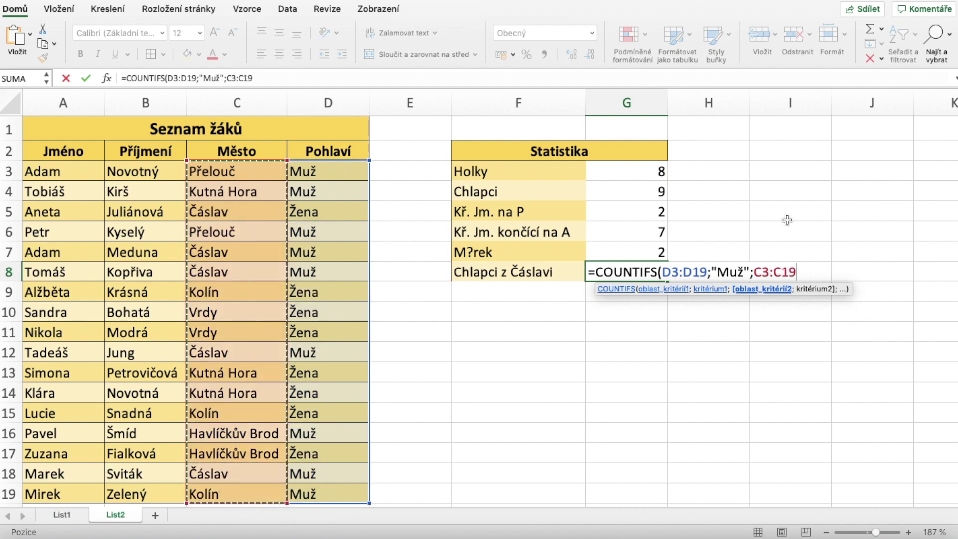
{"action": "type", "text": ";\"Čáslav\")"}
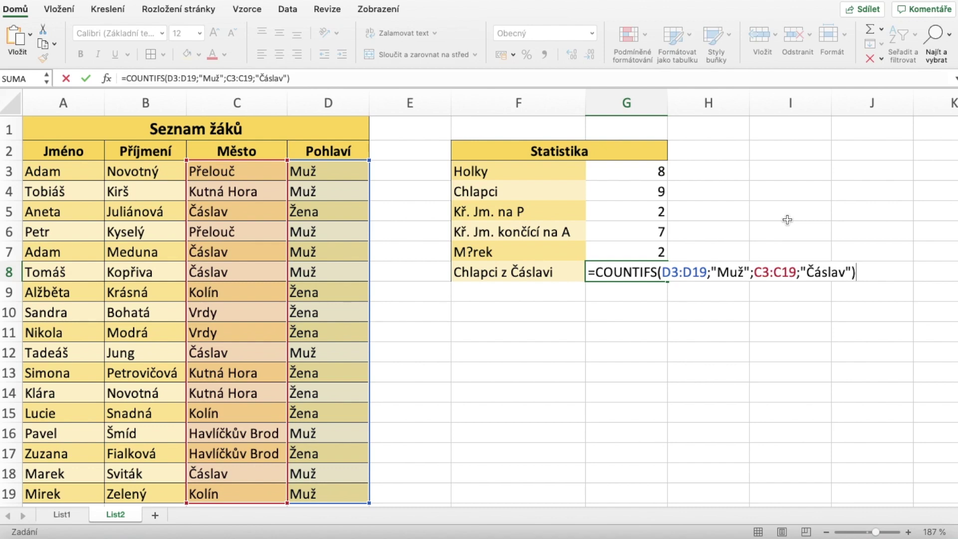
{"action": "key", "text": "Return"}
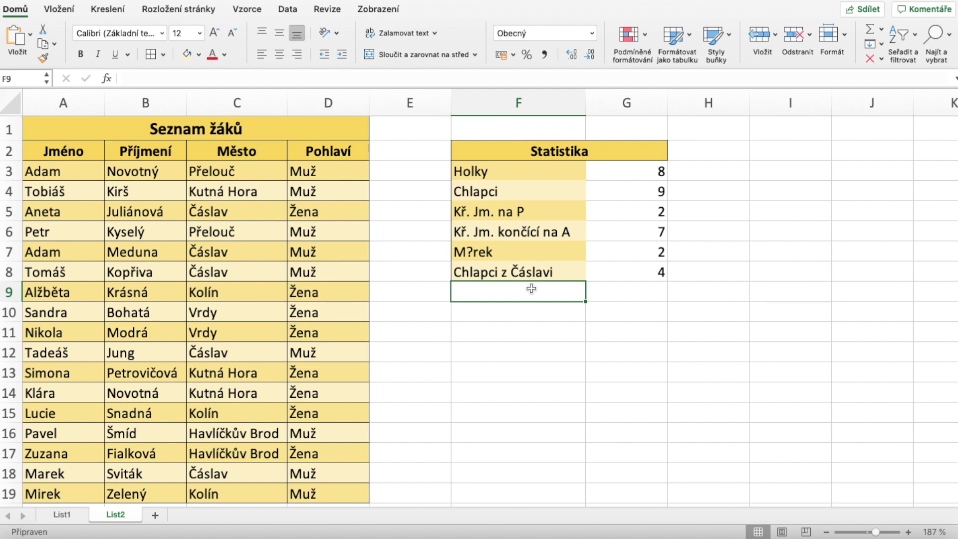
{"action": "type", "text": "Holky kř. Jm."}
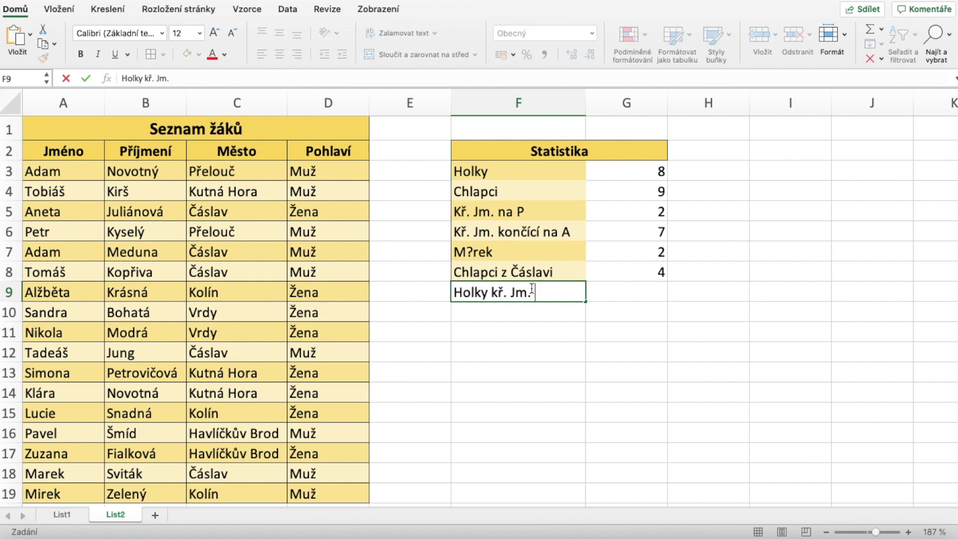
{"action": "type", "text": " na A"}
- Enter =COUNTIFS(D3:D19;"Žena";A3:A19;"A*") in G9, returning 2
{"action": "key", "text": "Tab"}
{"action": "type", "text": "=COUNTIFS"}
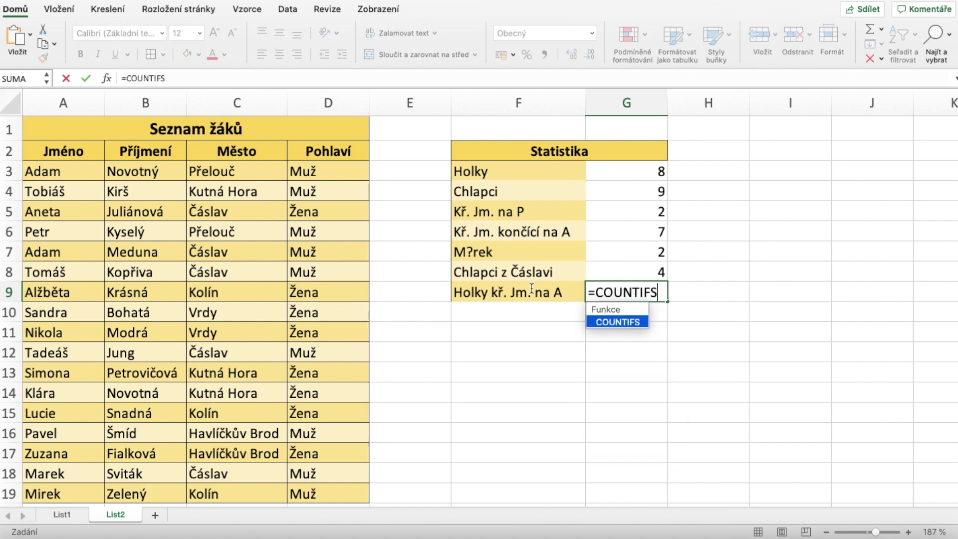
{"action": "type", "text": "("}
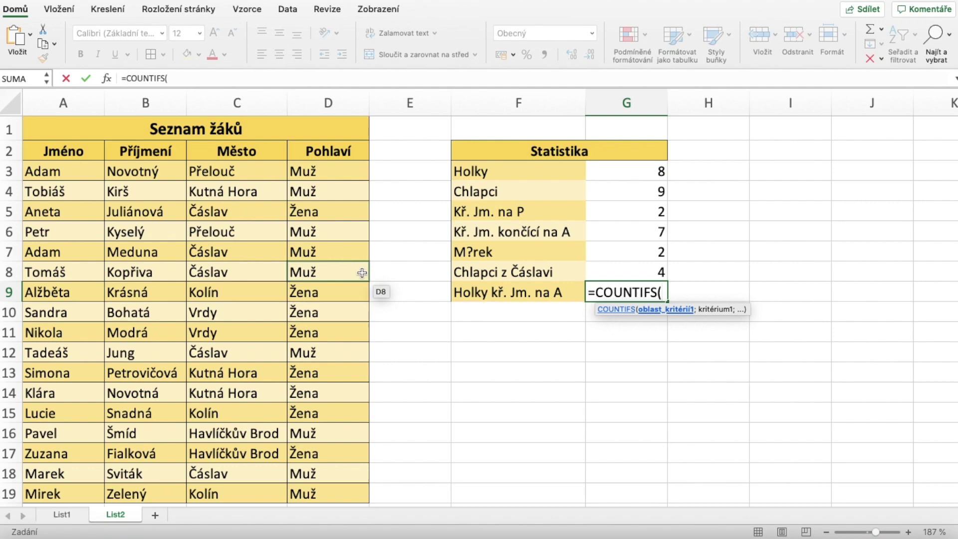
{"action": "left_click_drag", "start_coordinate": [336, 174], "coordinate": [345, 453]}
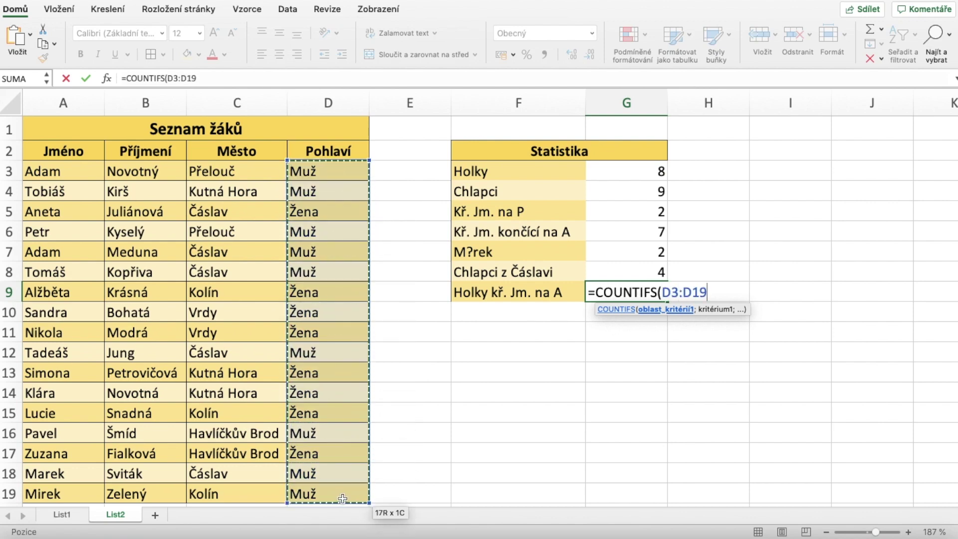
{"action": "left_click_drag", "start_coordinate": [345, 454], "coordinate": [343, 494]}
{"action": "type", "text": ";\"Žena\";"}
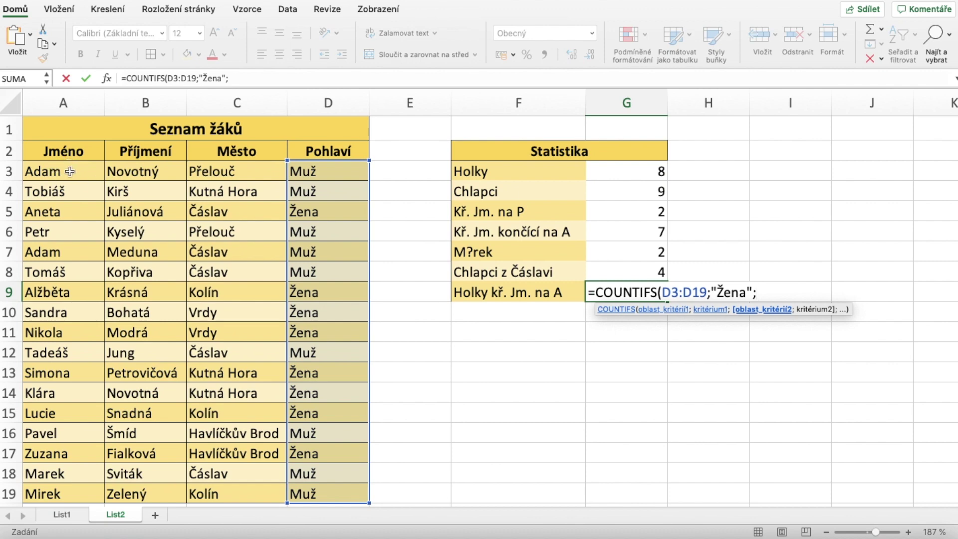
{"action": "left_click_drag", "start_coordinate": [69, 171], "coordinate": [39, 490]}
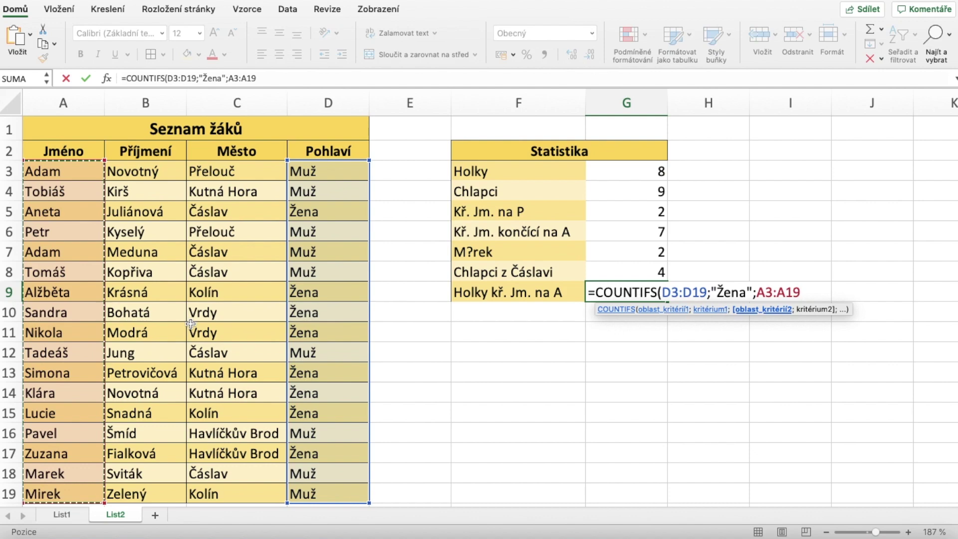
{"action": "type", "text": ";\""}
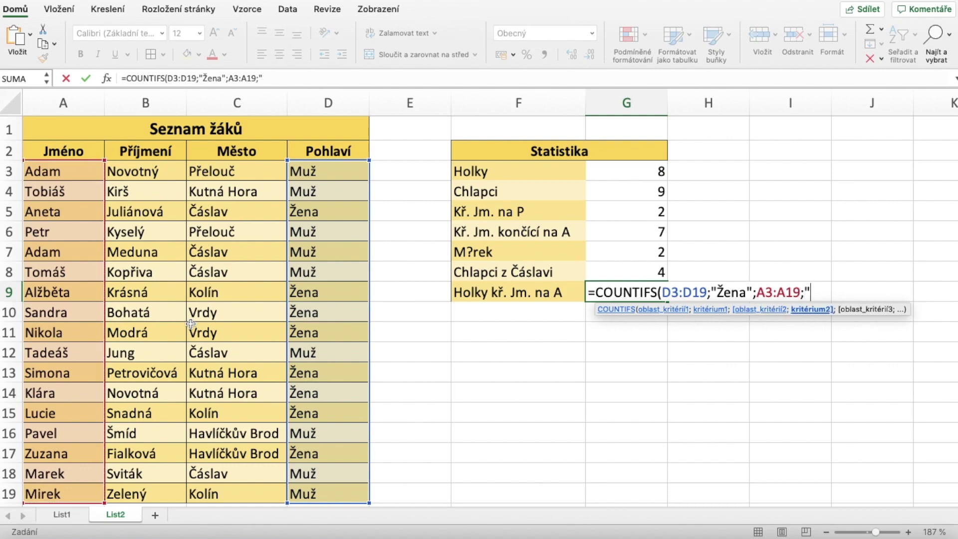
{"action": "type", "text": "A"}
{"action": "type", "text": "*"}
{"action": "type", "text": "\""}
{"action": "type", "text": ")"}
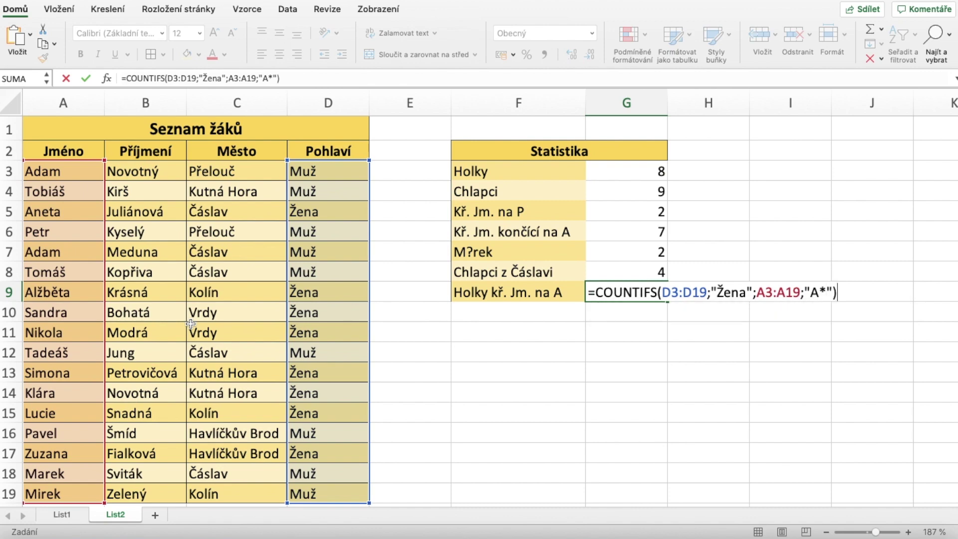
{"action": "key", "text": "Return"}
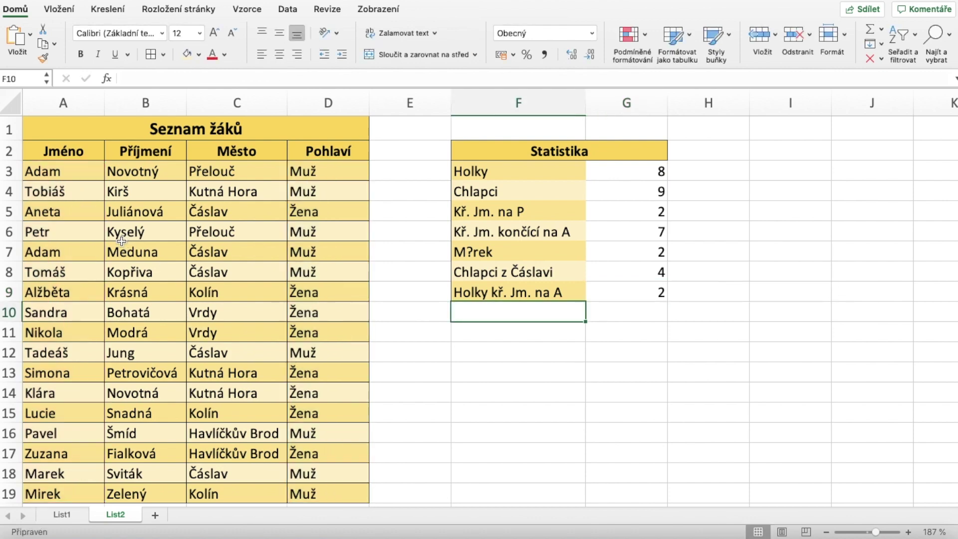
{"action": "left_click", "coordinate": [74, 214]}
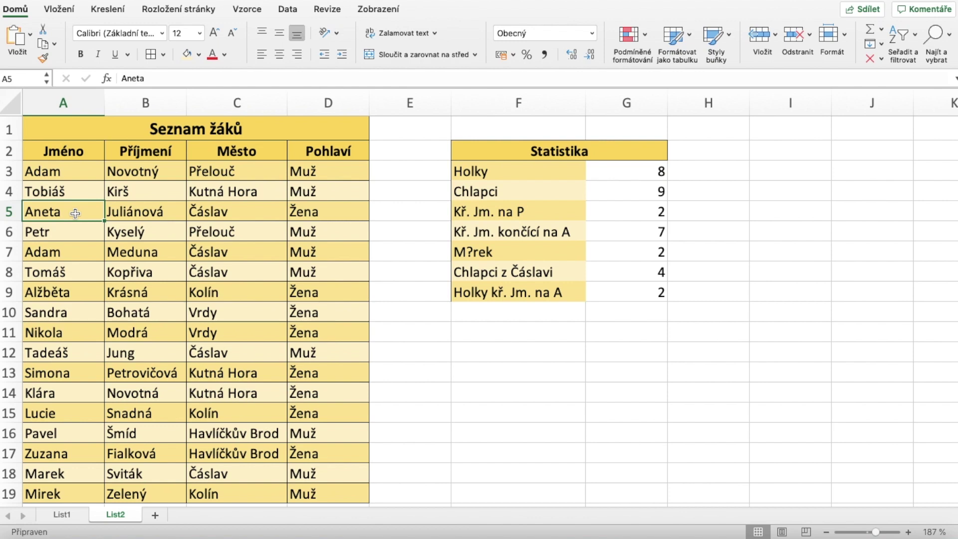
{"action": "left_click", "coordinate": [69, 292]}
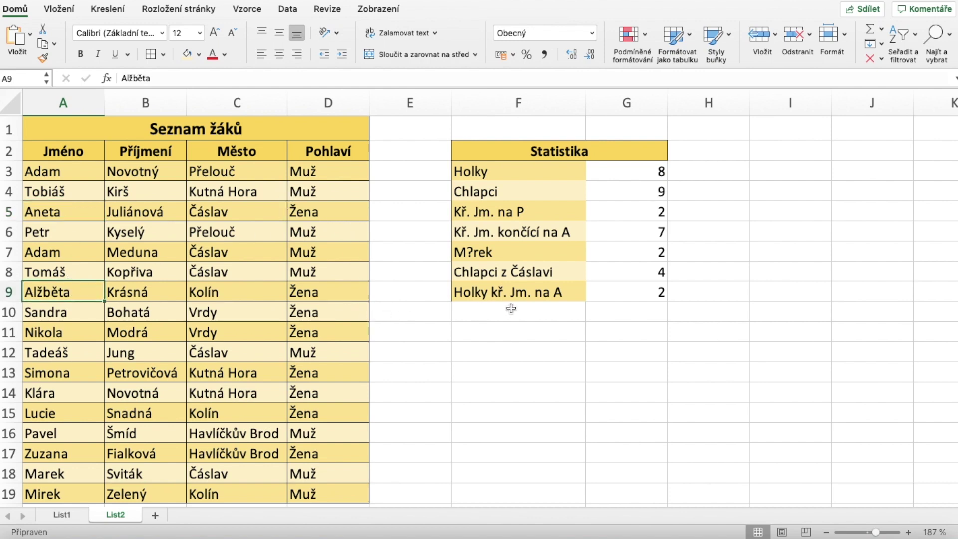